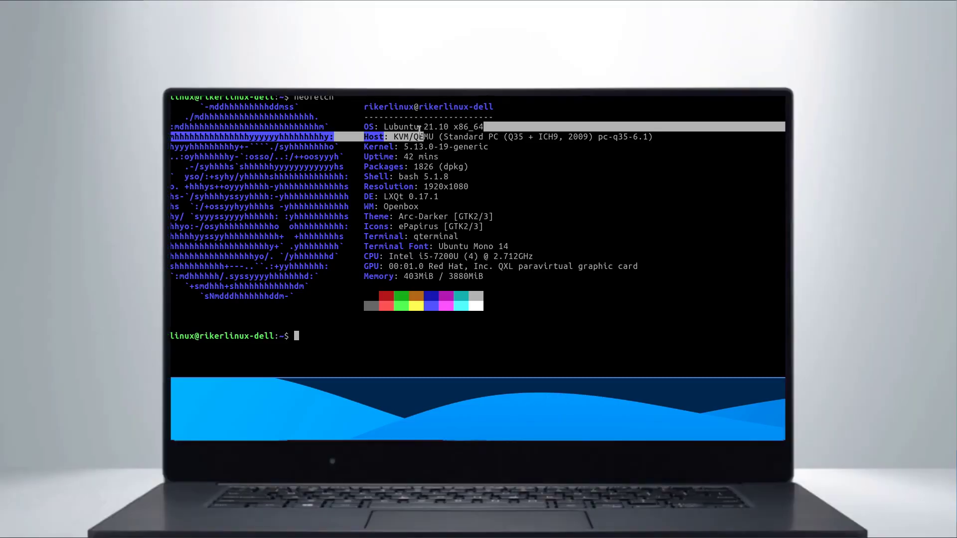
# Select the 'Lubuntu 21.10 x86_64' version text in the terminal's neofetch output
pyautogui.moveTo(420, 130); pyautogui.dragTo(382, 129)
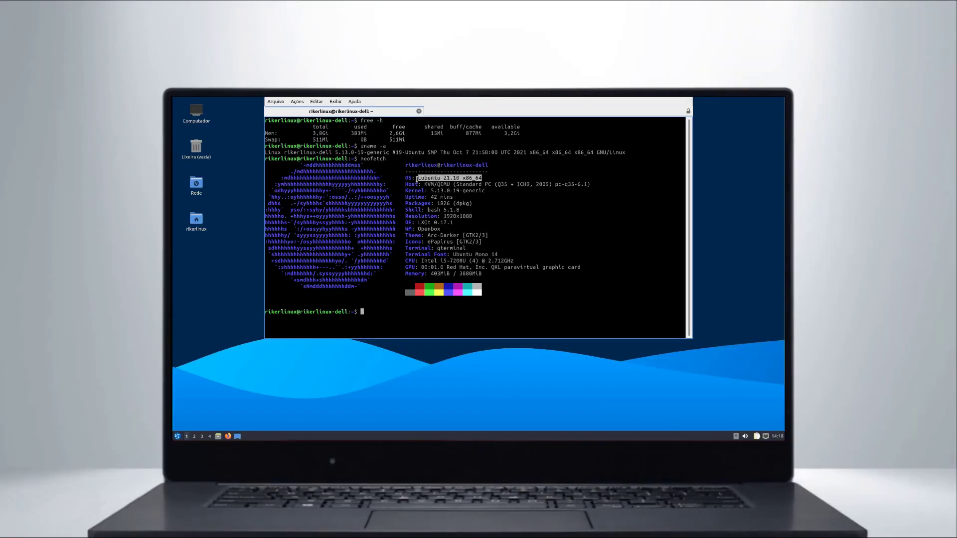
pyautogui.click(425, 178)
pyautogui.moveTo(447, 178); pyautogui.dragTo(484, 183)
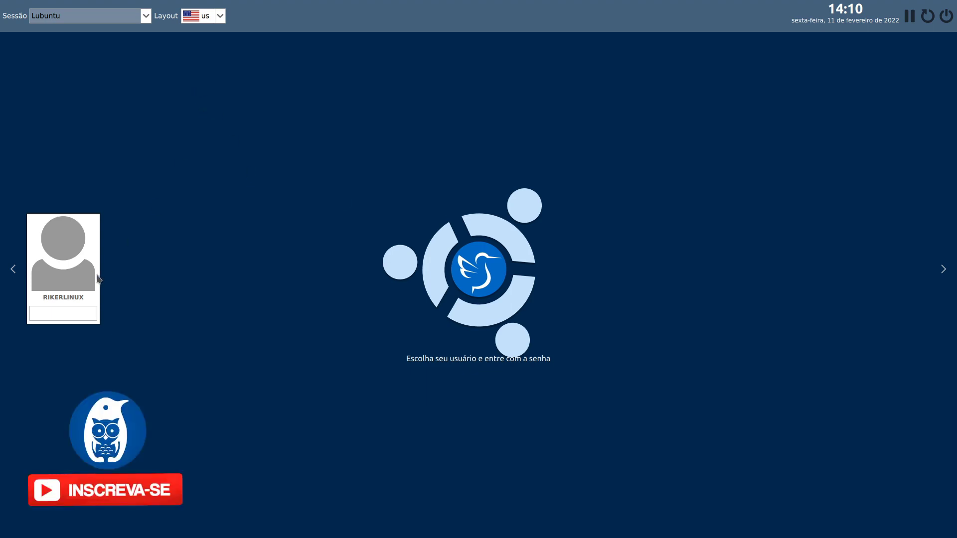
# Switch the login screen's keyboard layout from us to br with the password field focused
pyautogui.click(60, 318)
pyautogui.hotkey('alt', 'shift')
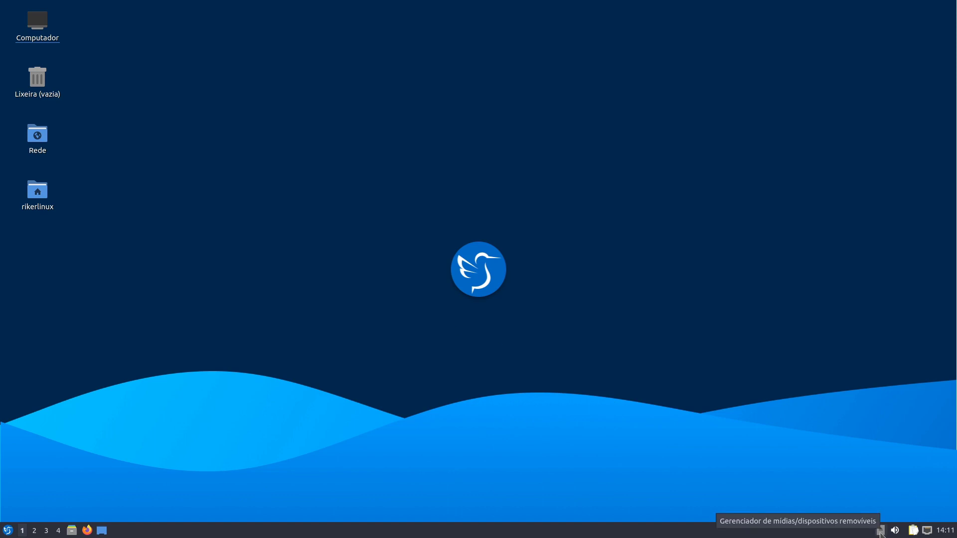
pyautogui.click(895, 531)
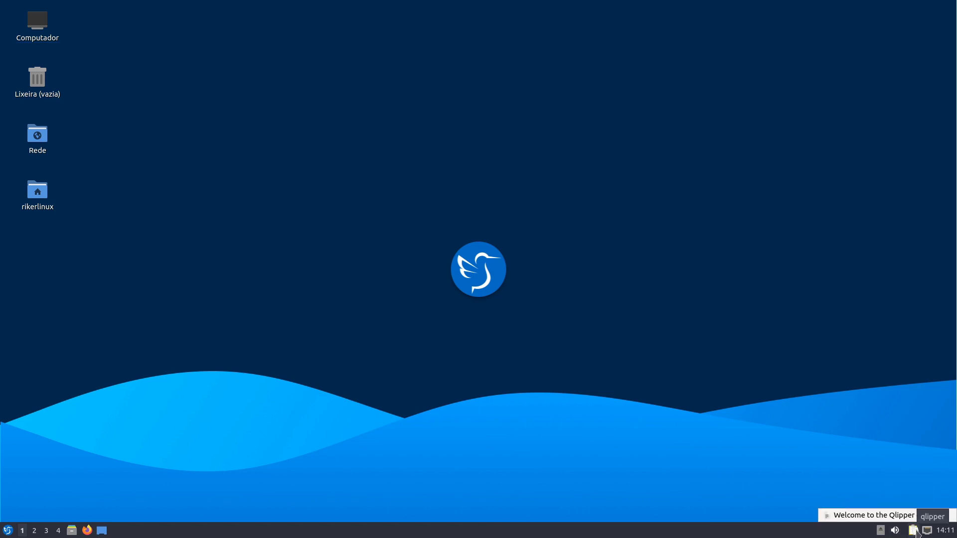
pyautogui.click(912, 531)
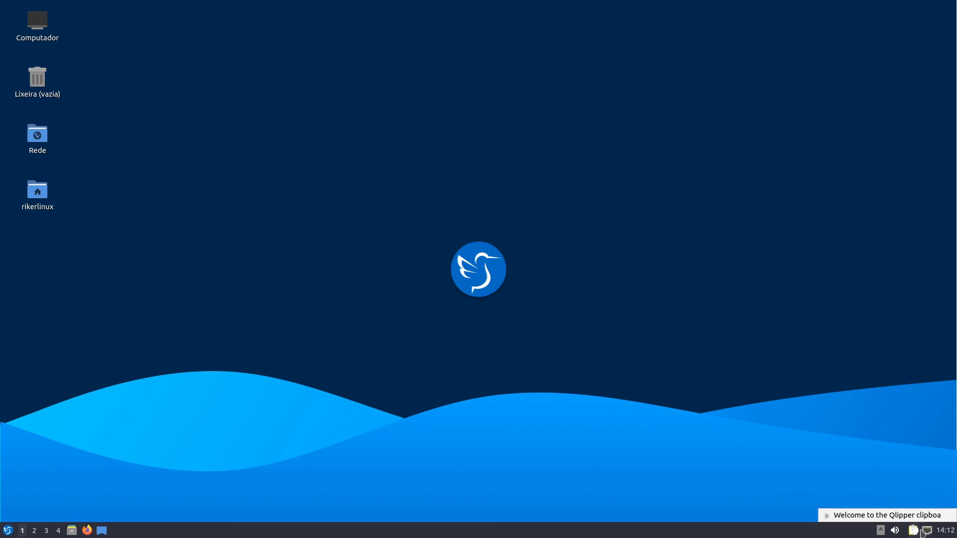
pyautogui.click(902, 517)
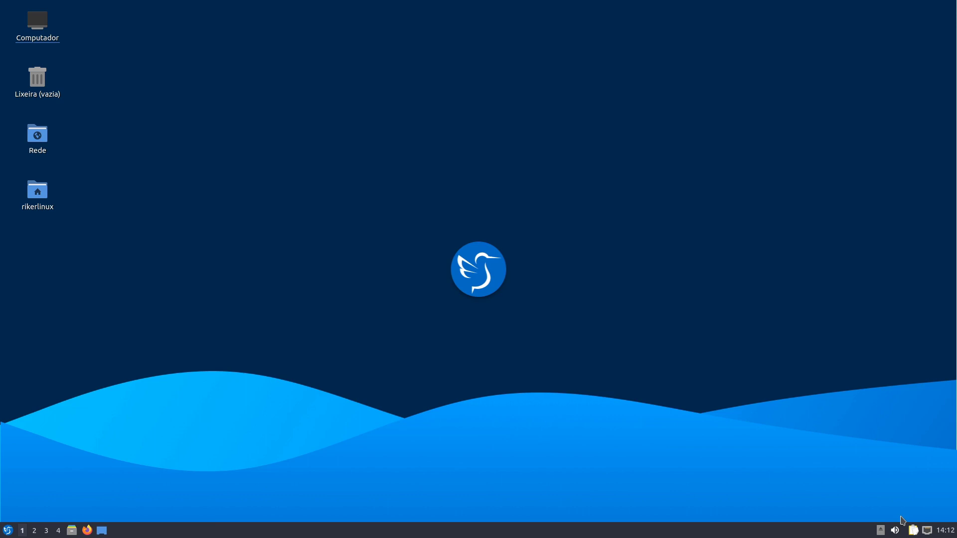
pyautogui.click(941, 533)
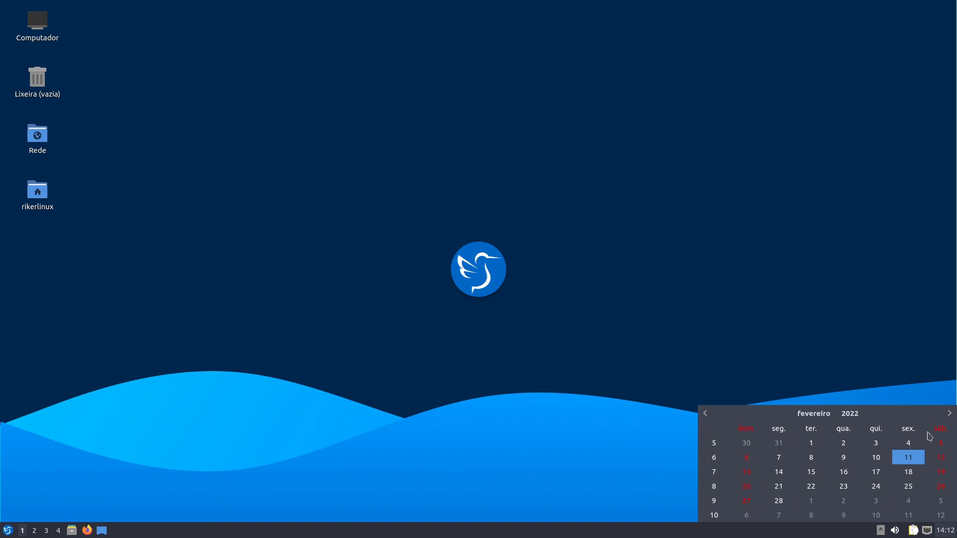
pyautogui.click(777, 282)
pyautogui.moveTo(109, 248); pyautogui.dragTo(30, 19)
pyautogui.click(231, 74)
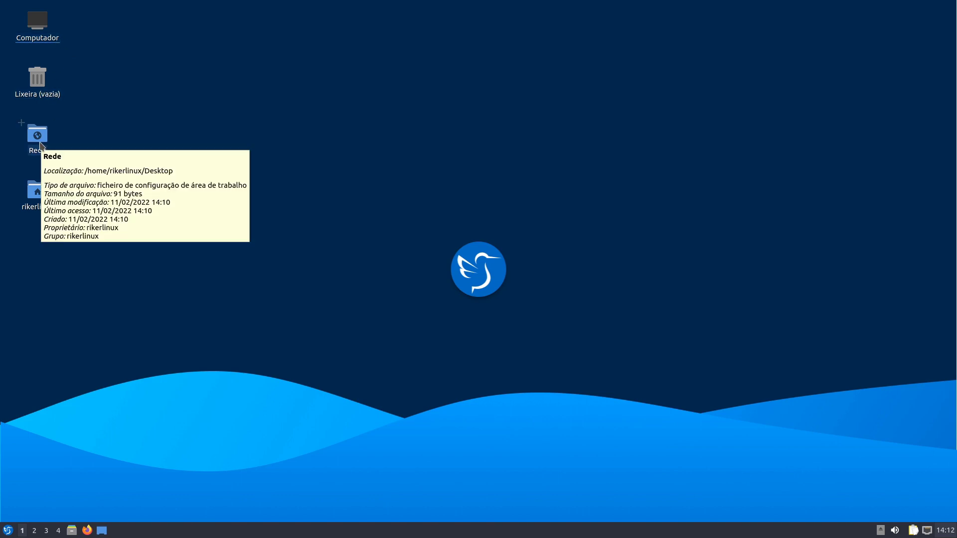
pyautogui.click(42, 146)
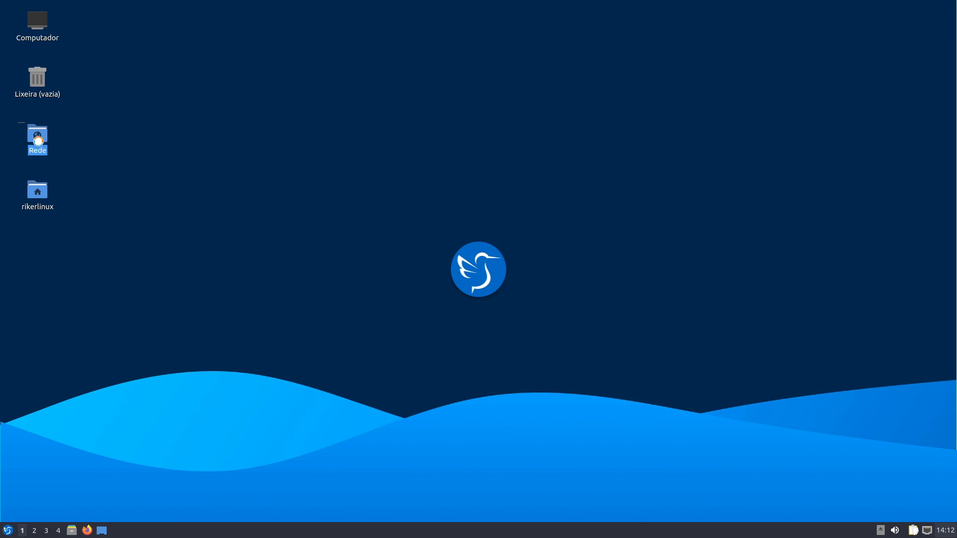
pyautogui.doubleClick(39, 145)
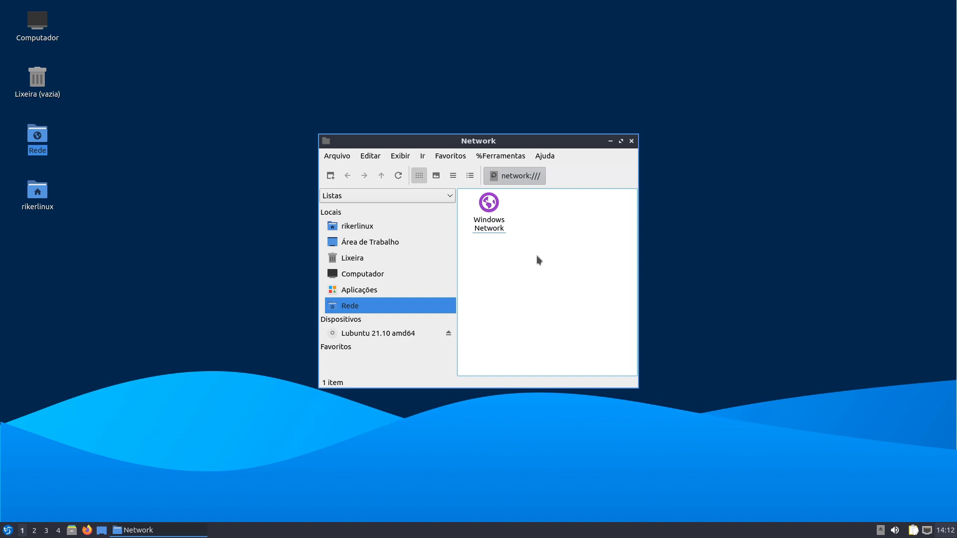
pyautogui.click(631, 141)
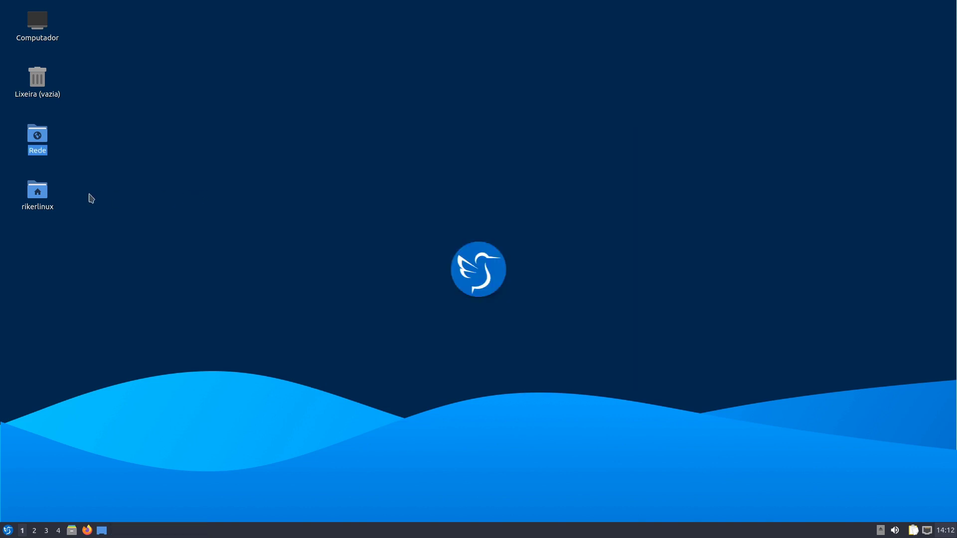
# Open the rikerlinux home folder, reposition the window and select all eight folders
pyautogui.doubleClick(41, 204)
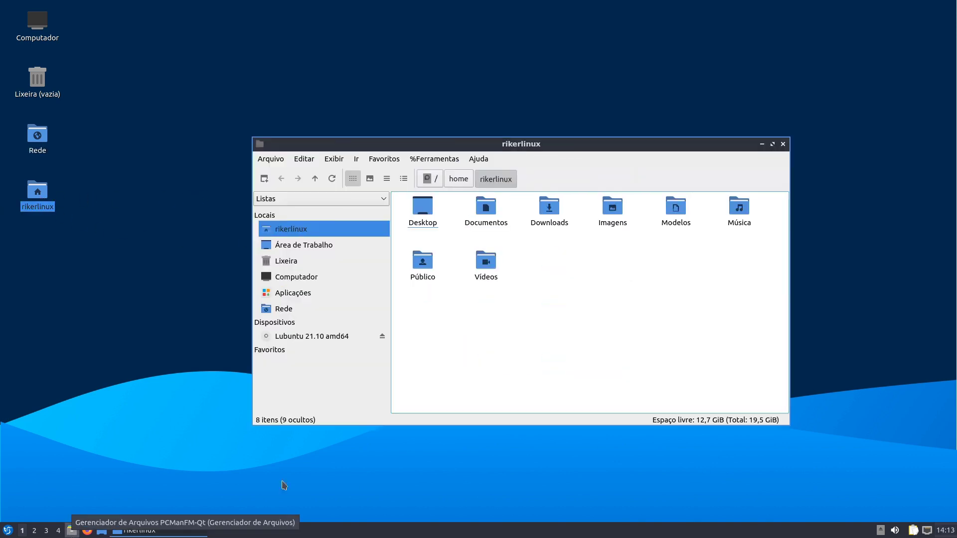
pyautogui.moveTo(431, 147); pyautogui.dragTo(387, 115)
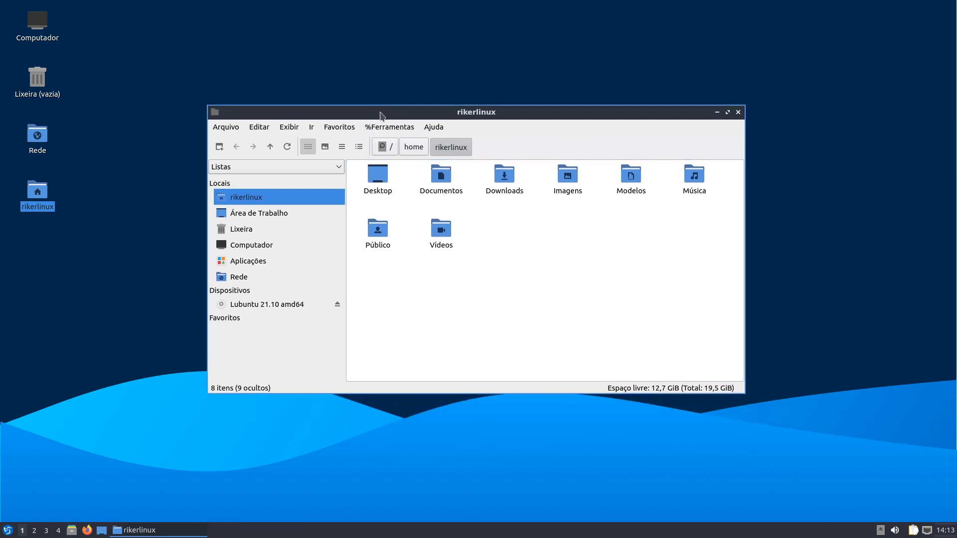
pyautogui.moveTo(704, 270); pyautogui.dragTo(351, 172)
pyautogui.click(532, 274)
# Select Imagens, Modelos and Música, then show the Aplicações location
pyautogui.moveTo(695, 213); pyautogui.dragTo(352, 166)
pyautogui.click(553, 312)
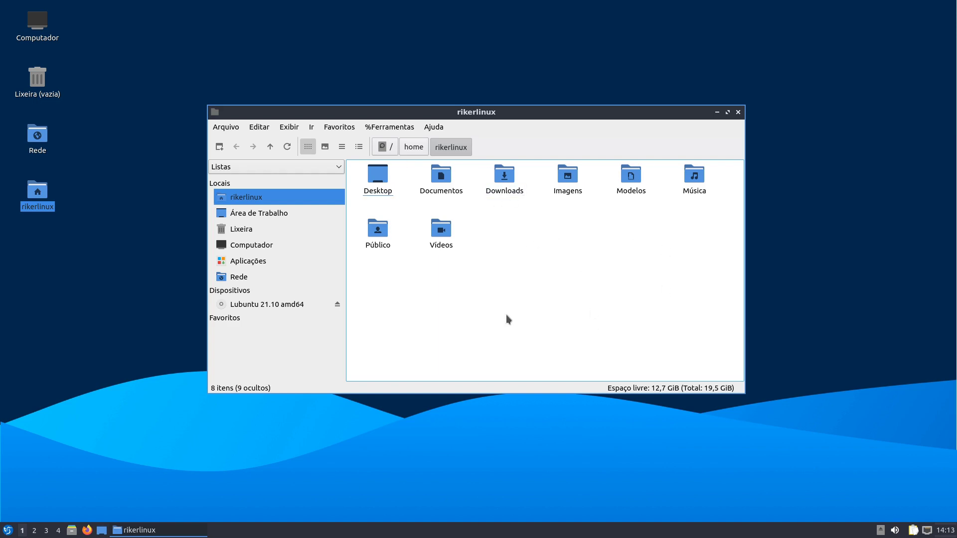
pyautogui.click(268, 261)
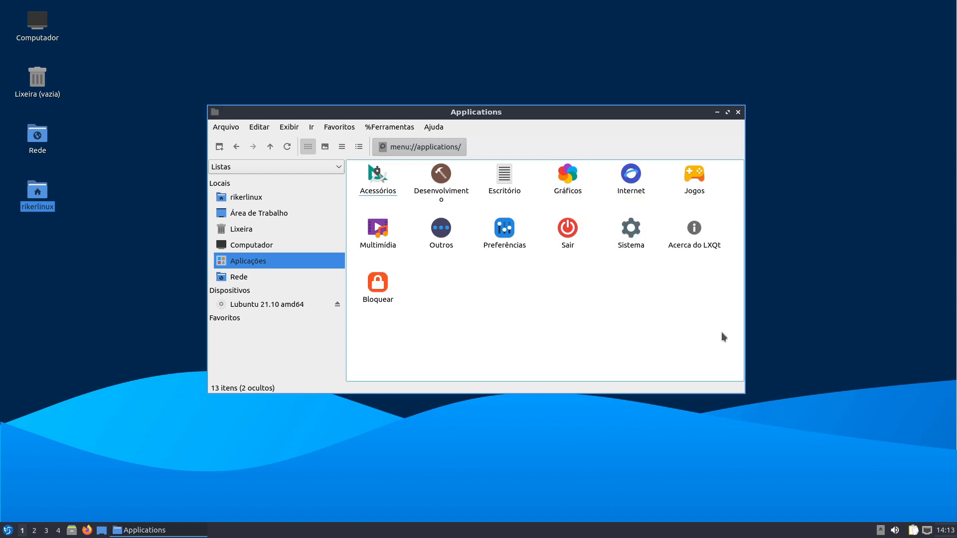
# Launch Navegador Web Firefox from the Internet category, then close Firefox and the file manager
pyautogui.moveTo(719, 330); pyautogui.dragTo(365, 186)
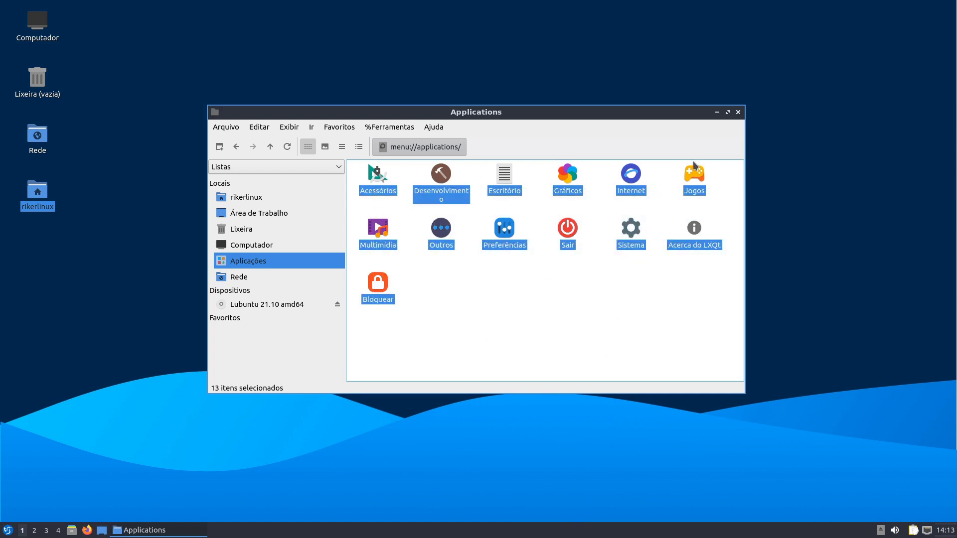
pyautogui.doubleClick(631, 175)
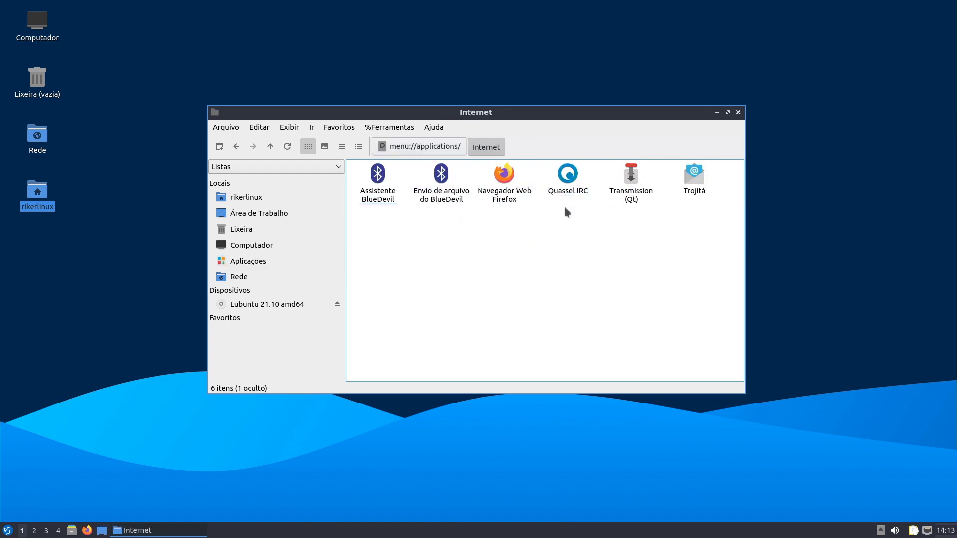
pyautogui.click(511, 186)
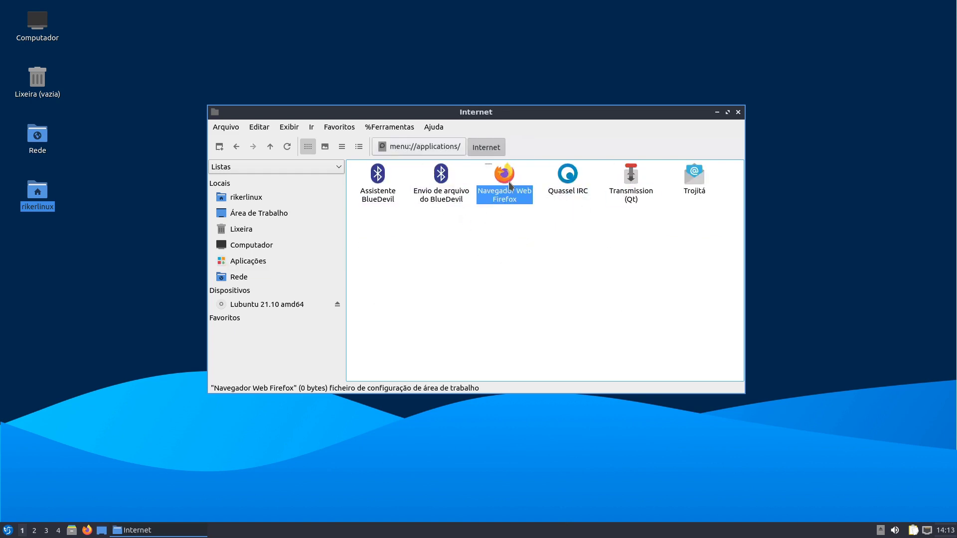
pyautogui.doubleClick(510, 184)
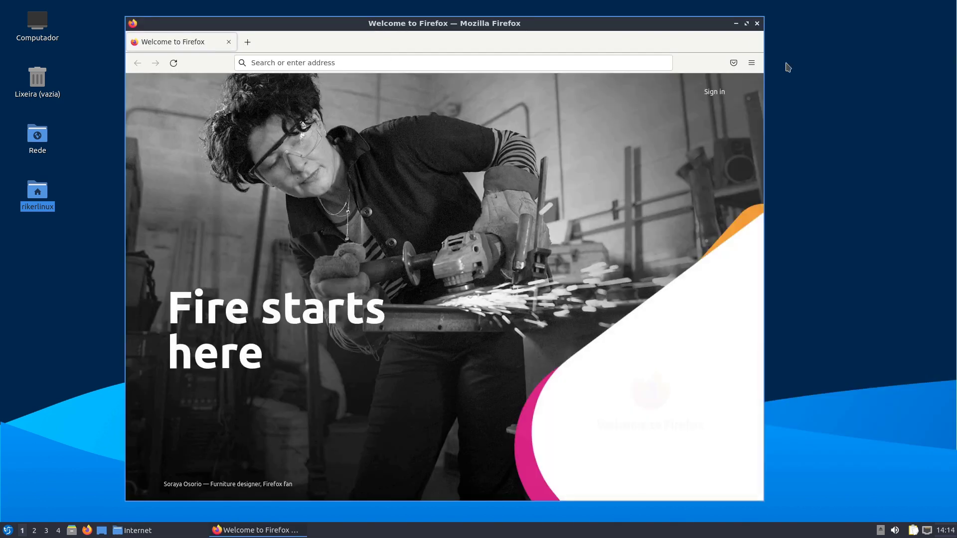
pyautogui.click(757, 24)
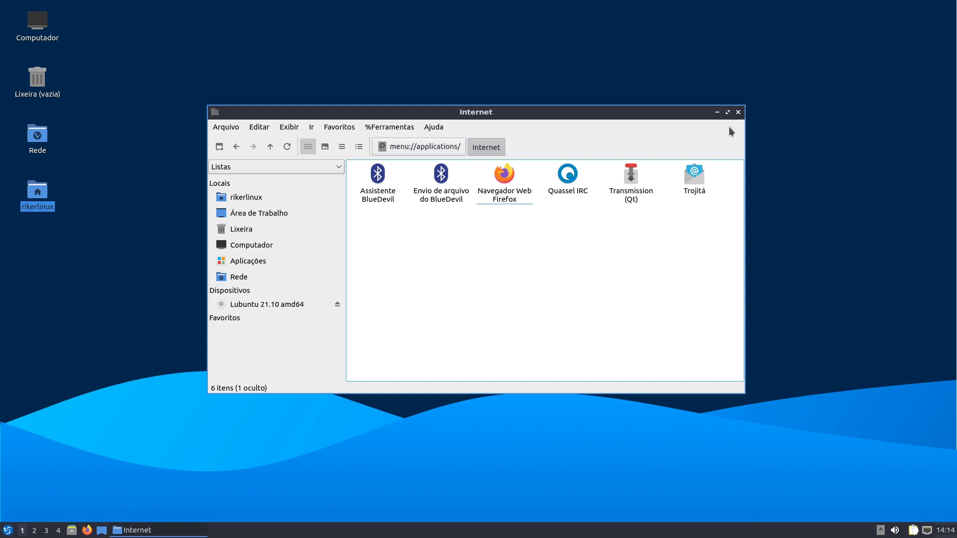
pyautogui.click(738, 114)
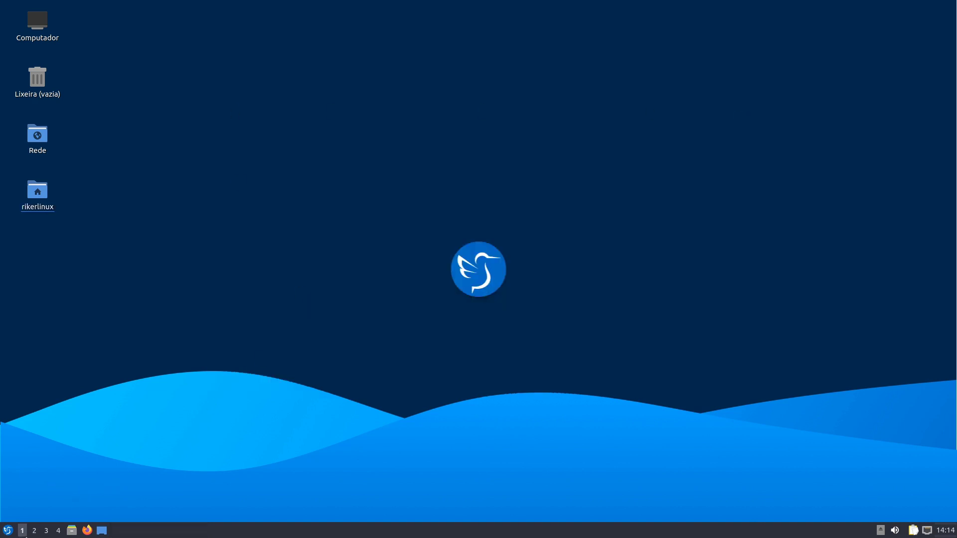
# Check Additional Drivers via Preferências with the administrator password, then close Software Sources
pyautogui.click(8, 531)
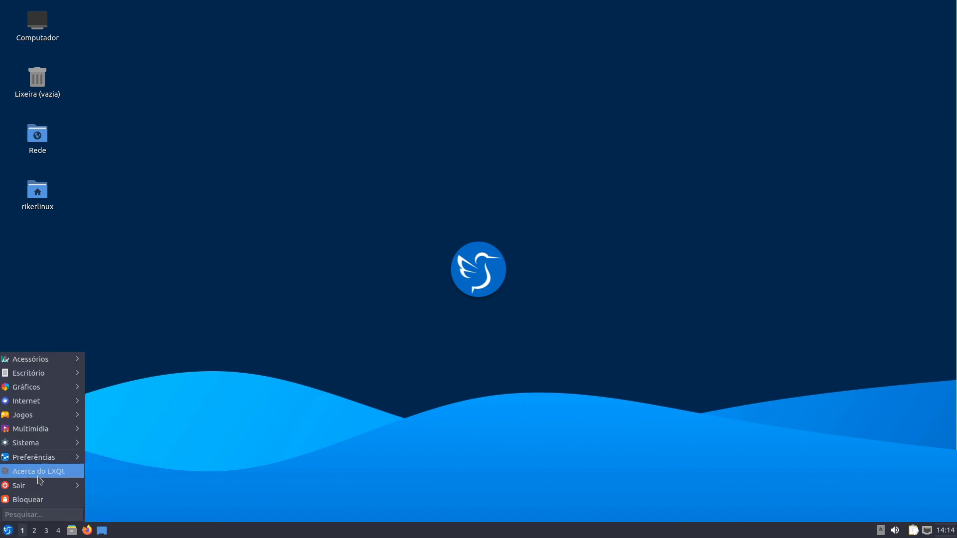
pyautogui.moveTo(36, 460)
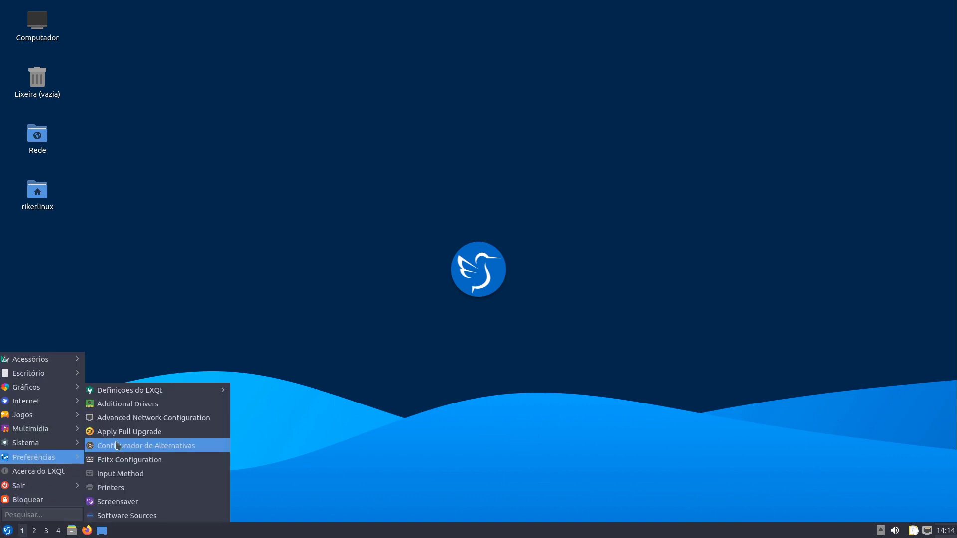
pyautogui.click(128, 406)
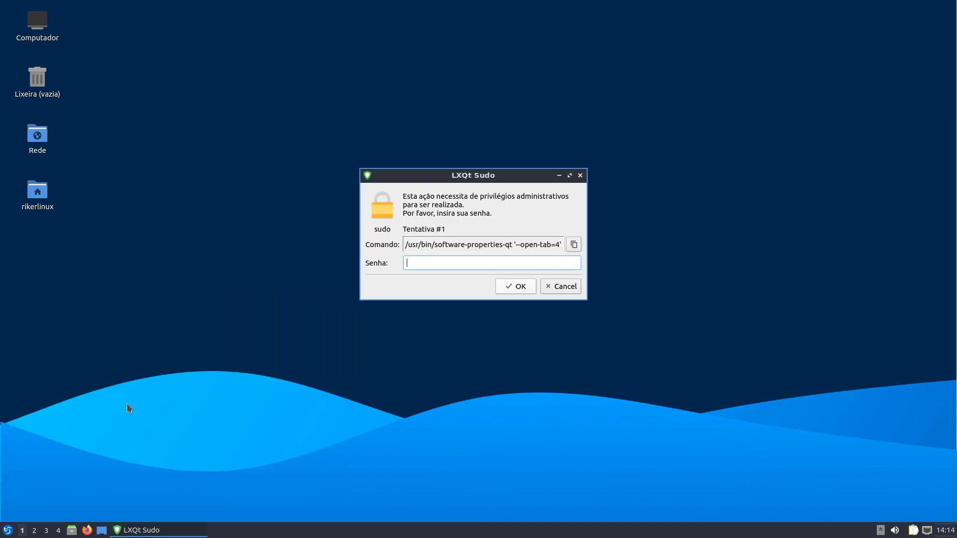
pyautogui.write('••')
pyautogui.press('Return')
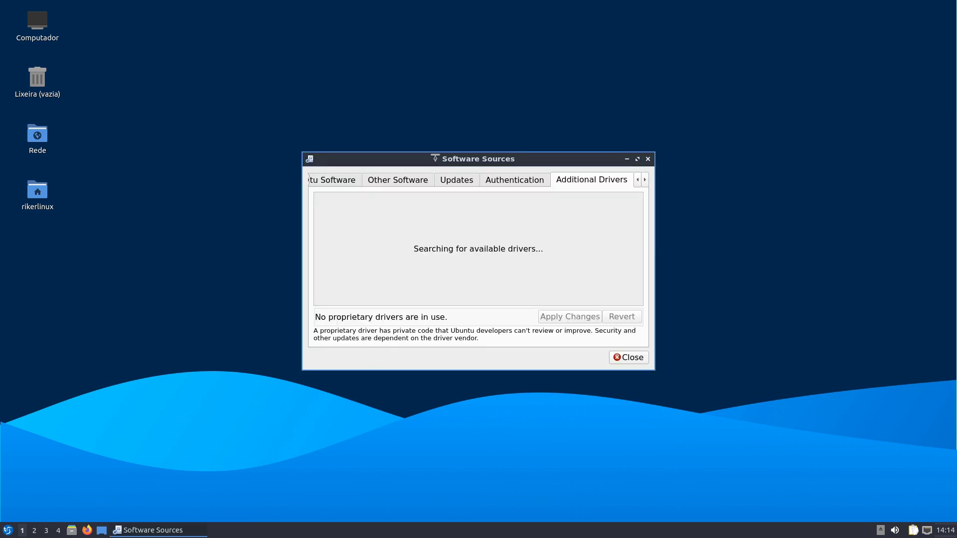
pyautogui.click(647, 159)
# Show the Preferências > Definições do LXQt settings list in the menu
pyautogui.click(8, 529)
pyautogui.moveTo(40, 458)
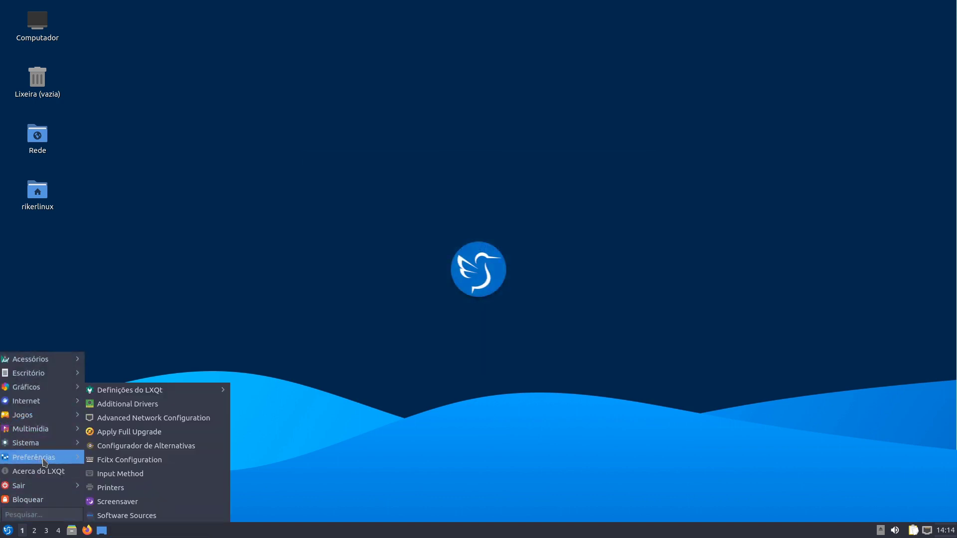
pyautogui.moveTo(125, 393)
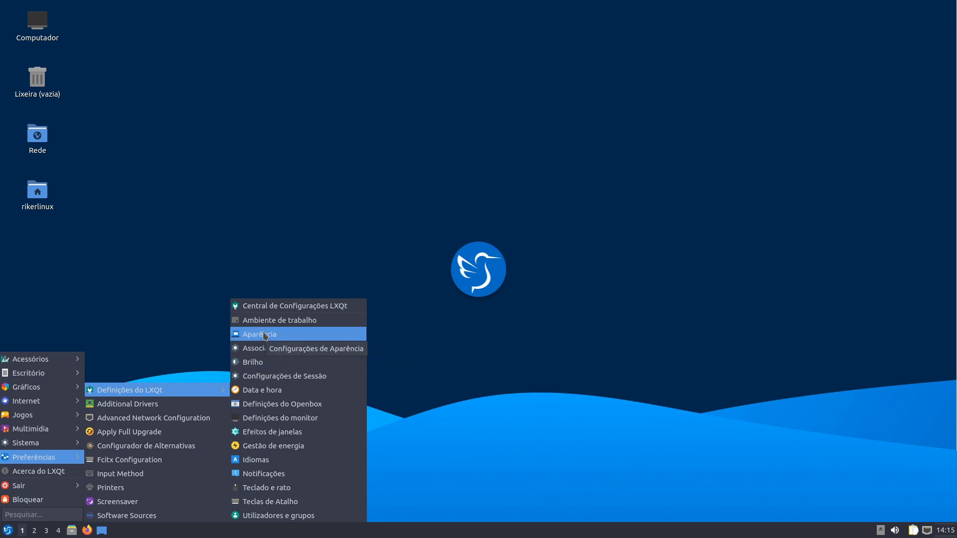
# Open Aparência in the LXQt Configuration Center and review Qt widget styles, keeping Breeze
pyautogui.click(254, 307)
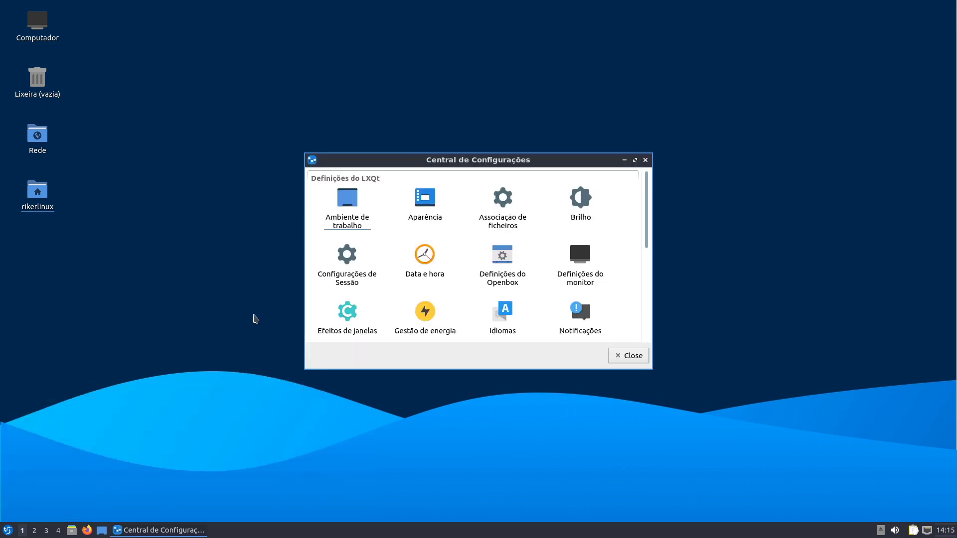
pyautogui.moveTo(647, 214); pyautogui.dragTo(632, 198)
pyautogui.click(434, 199)
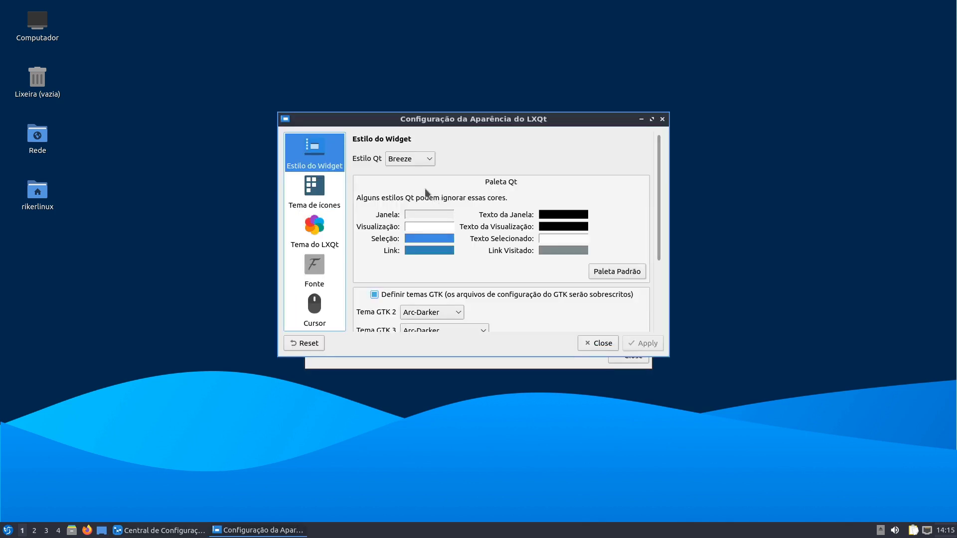
pyautogui.click(401, 166)
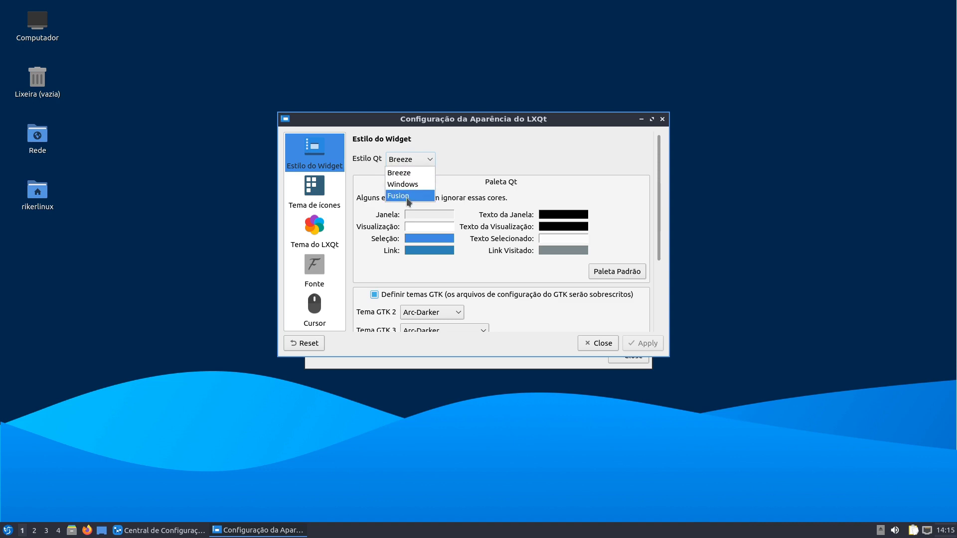
pyautogui.click(381, 224)
# Browse the icon themes and LXQt themes without changing them
pyautogui.click(317, 197)
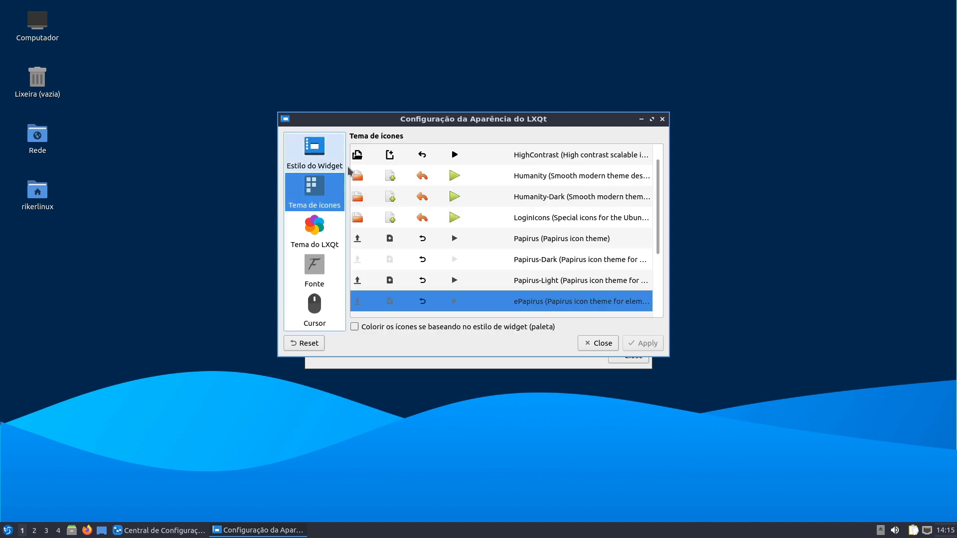
pyautogui.click(318, 233)
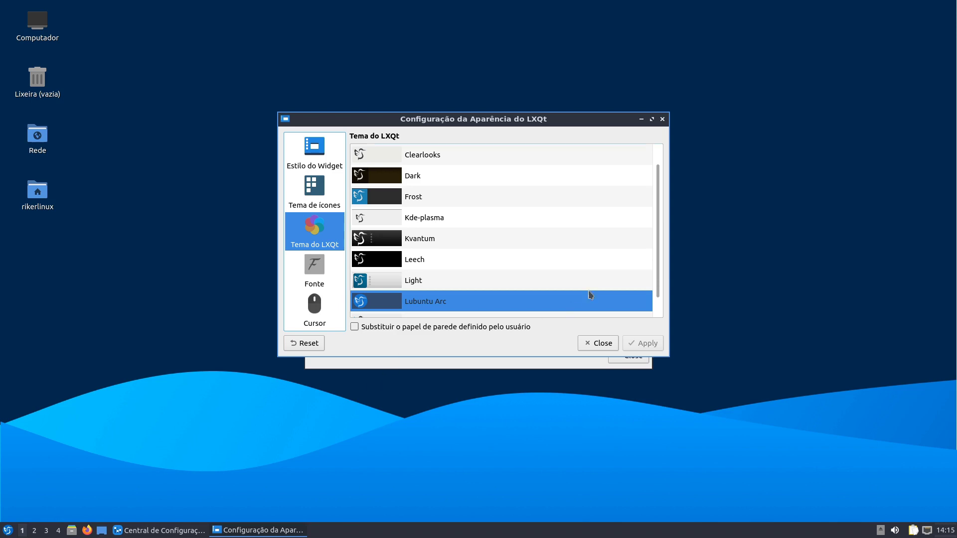
pyautogui.moveTo(656, 252); pyautogui.dragTo(667, 303)
pyautogui.click(315, 192)
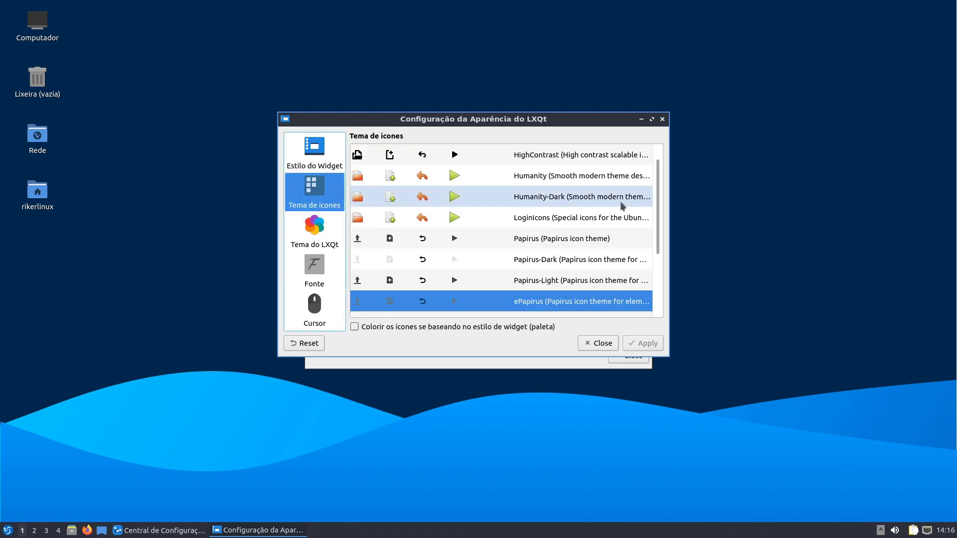
pyautogui.click(341, 164)
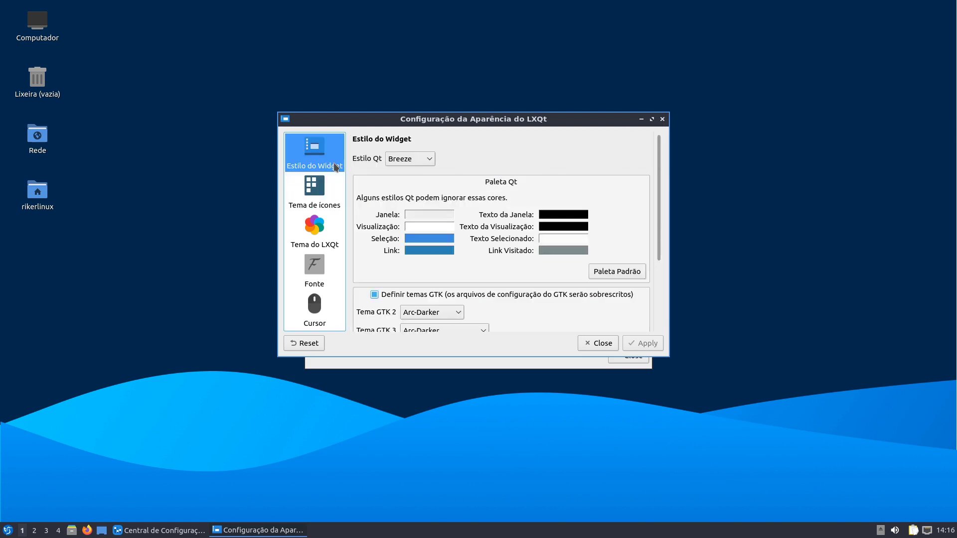
# Review the GTK 2 and GTK 3 theme lists, keeping Arc-Darker for both
pyautogui.scroll(-3, 544, 247)
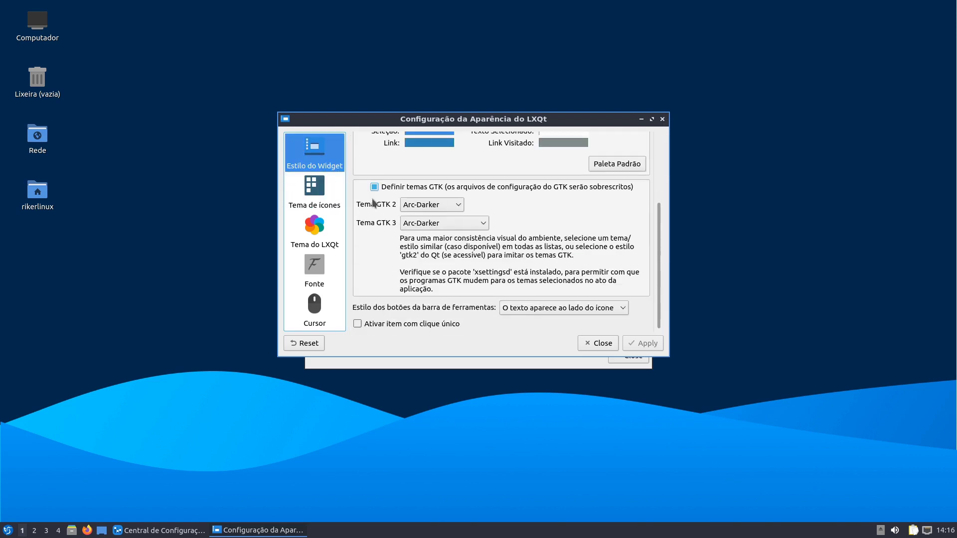
pyautogui.click(455, 205)
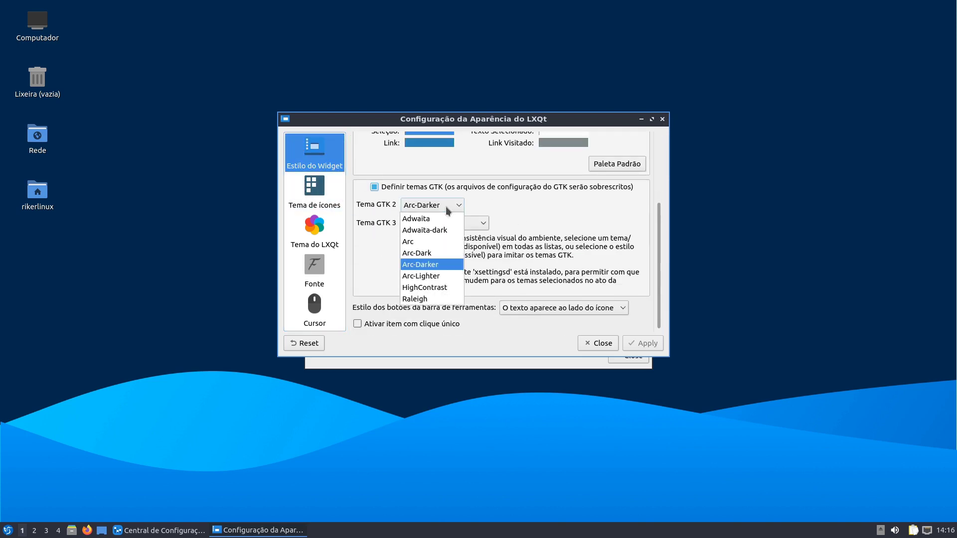
pyautogui.click(393, 260)
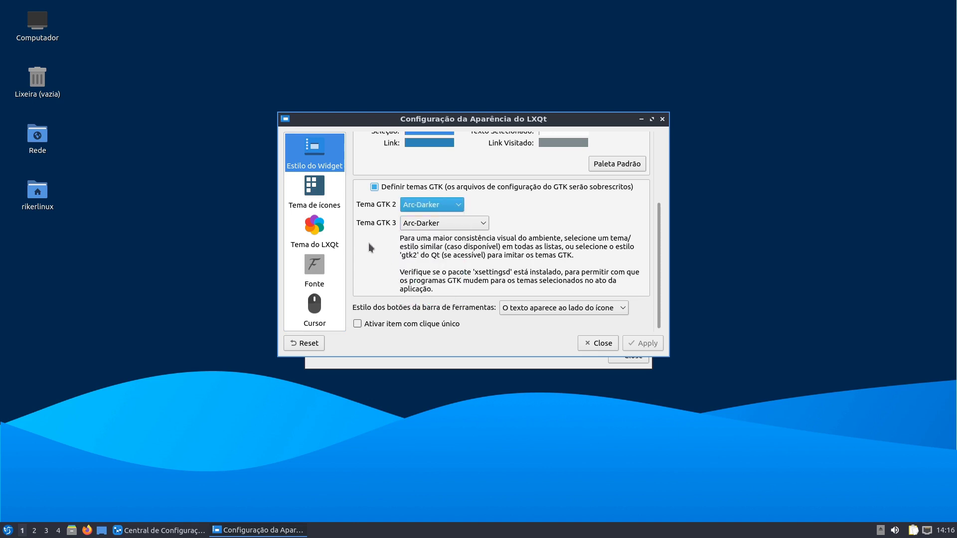
pyautogui.click(431, 228)
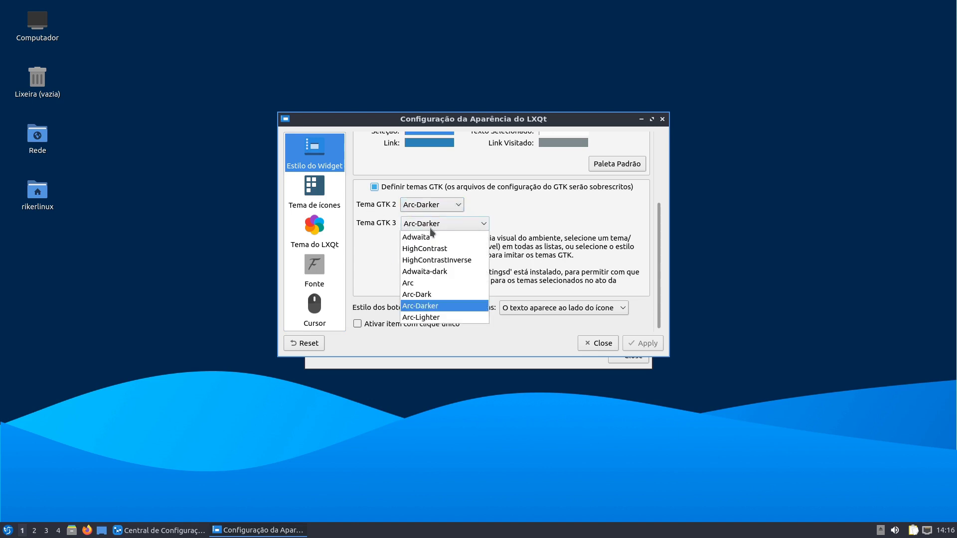
pyautogui.click(567, 288)
# Close Aparência without applying, then close Central de Configurações
pyautogui.click(601, 343)
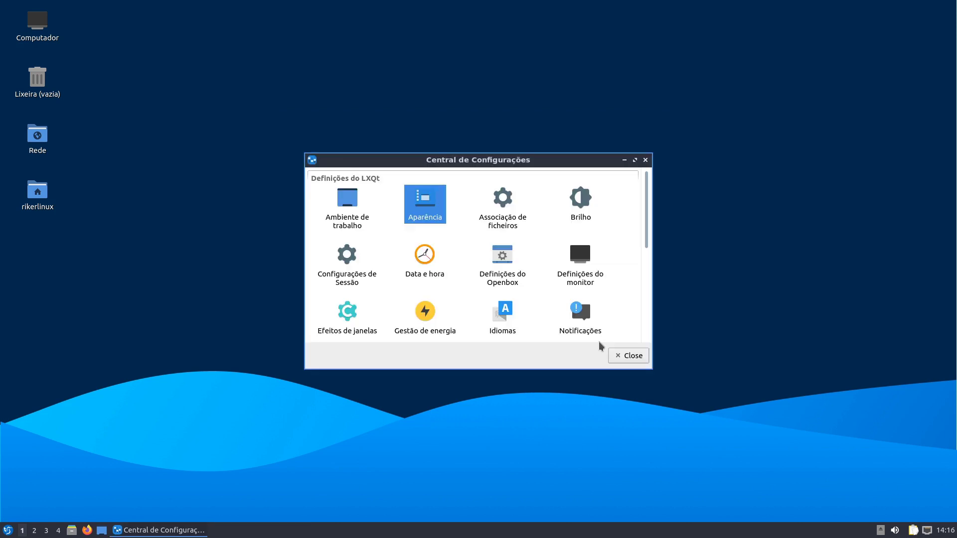
pyautogui.moveTo(645, 224); pyautogui.dragTo(665, 268)
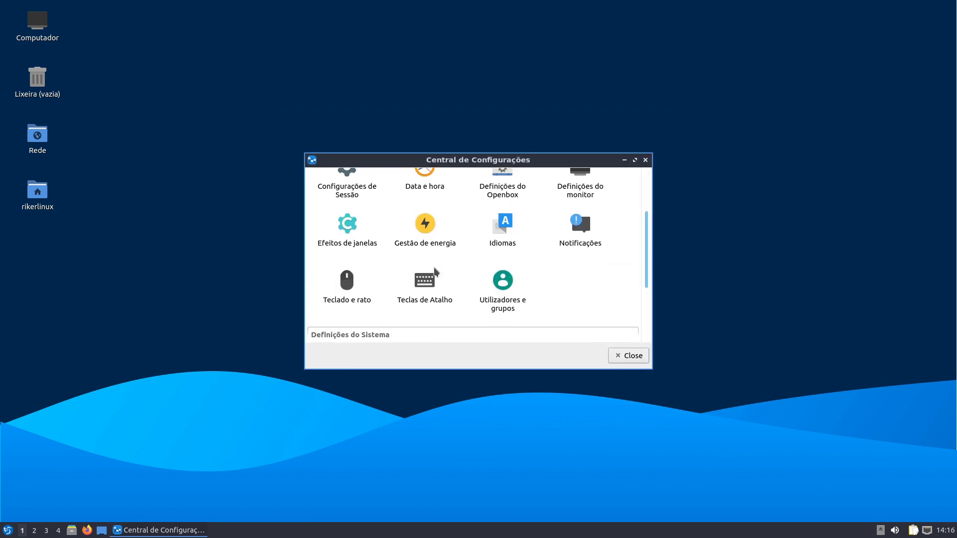
pyautogui.click(646, 160)
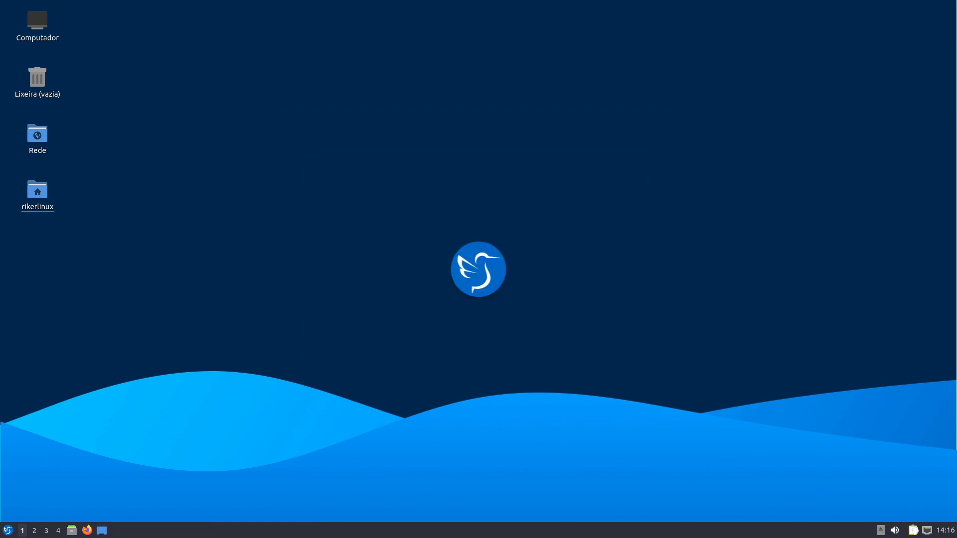
# Launch Qterminal from the Sistema menu and nudge its window into place
pyautogui.click(7, 530)
pyautogui.moveTo(40, 444)
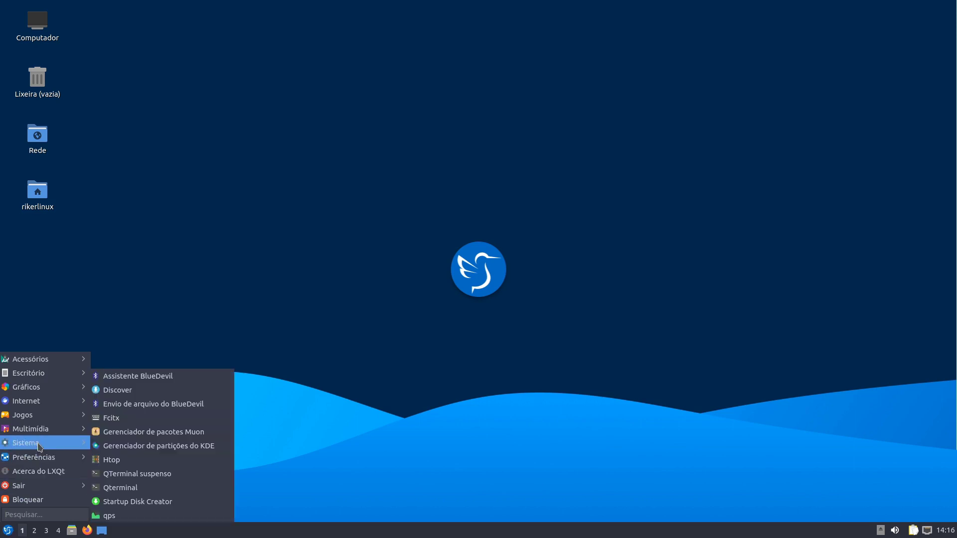
pyautogui.click(147, 488)
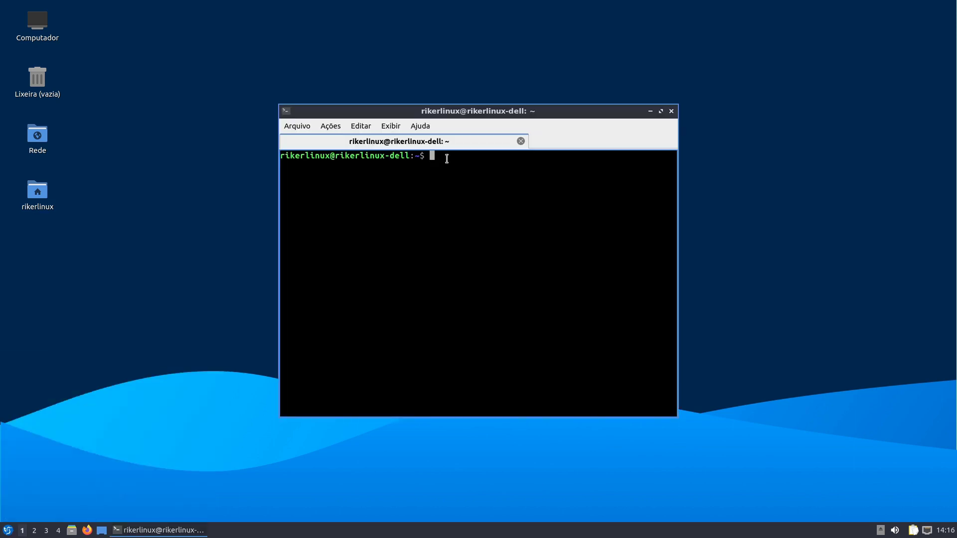
pyautogui.moveTo(450, 116); pyautogui.dragTo(482, 141)
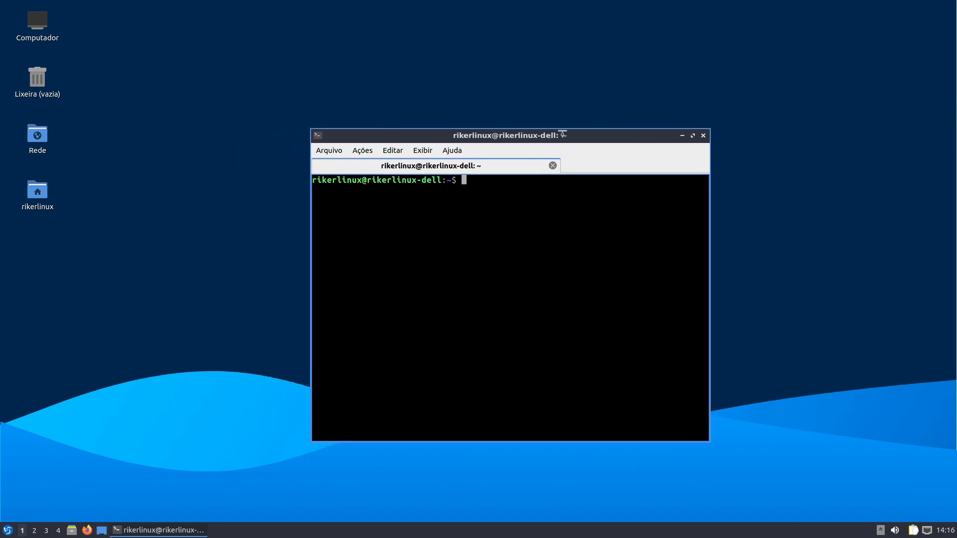
pyautogui.moveTo(563, 135); pyautogui.dragTo(535, 147)
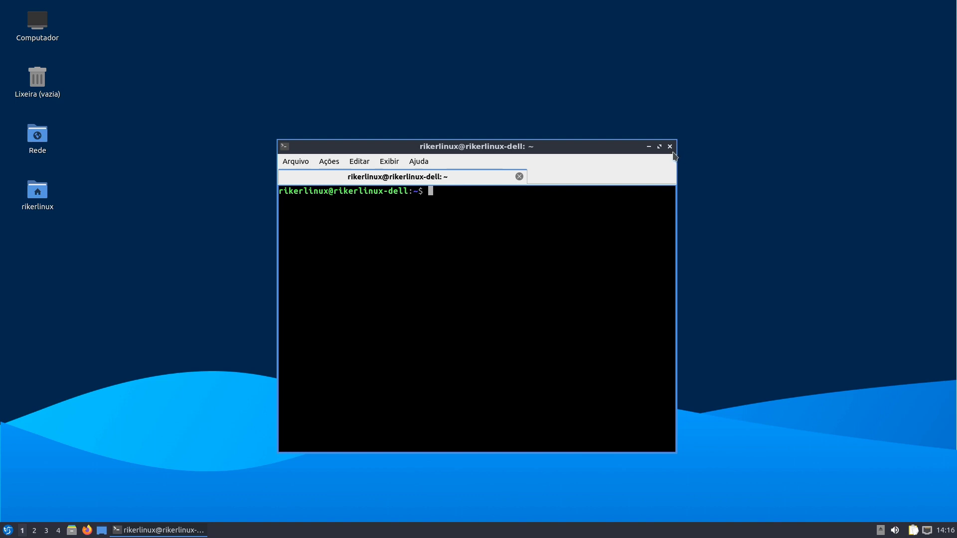
pyautogui.click(11, 531)
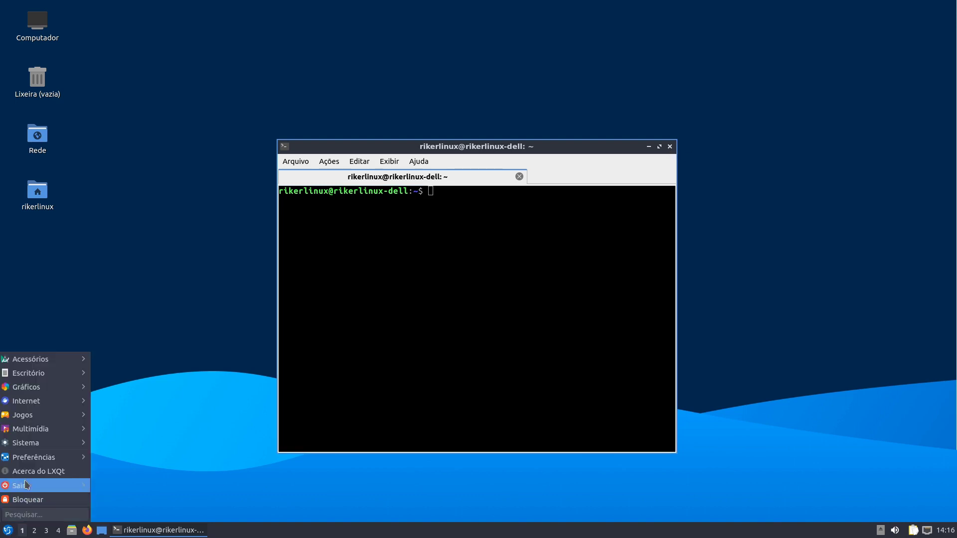
# Launch QTerminal suspenso, toggle it with F12 and close the regular terminal
pyautogui.moveTo(42, 444)
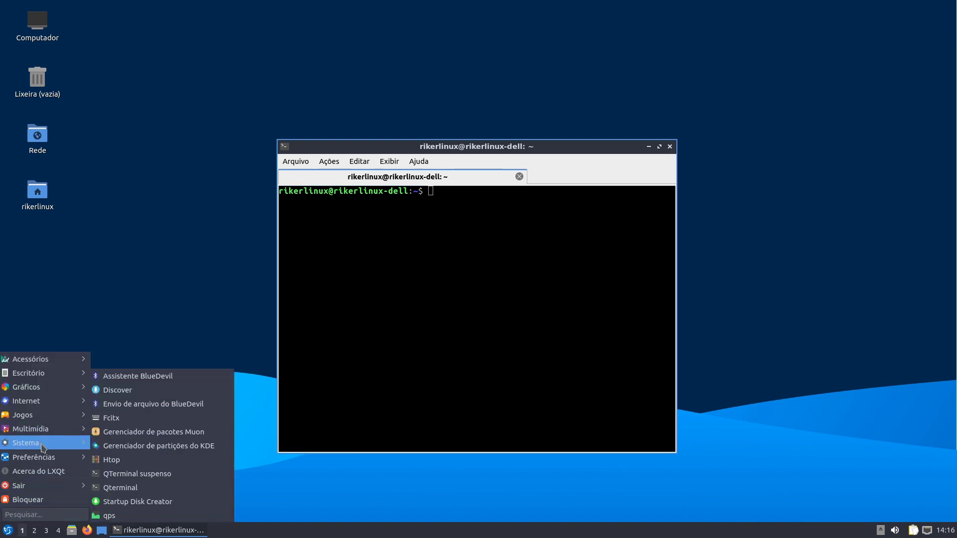
pyautogui.click(137, 473)
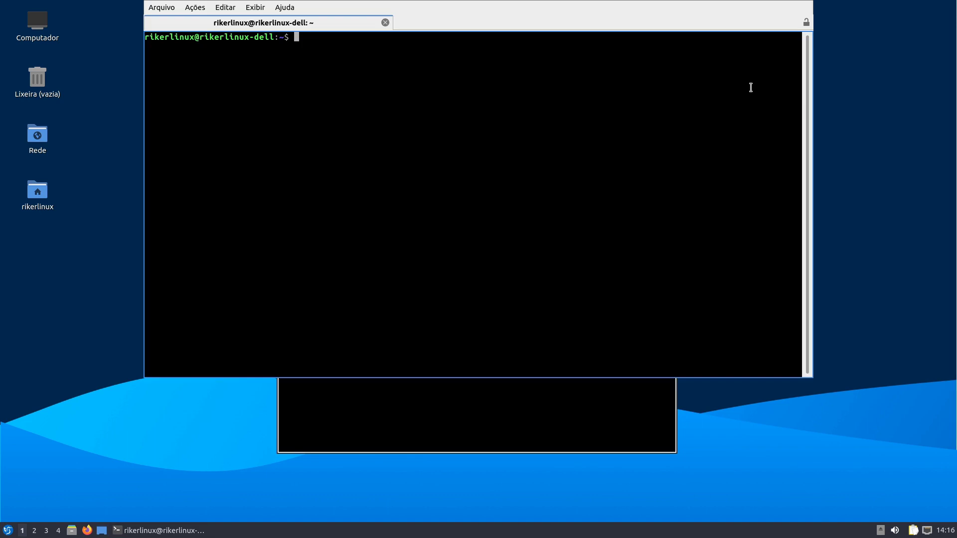
pyautogui.press('F12')
pyautogui.press('F12')
pyautogui.press('F12')
pyautogui.press('F12')
pyautogui.press('F12')
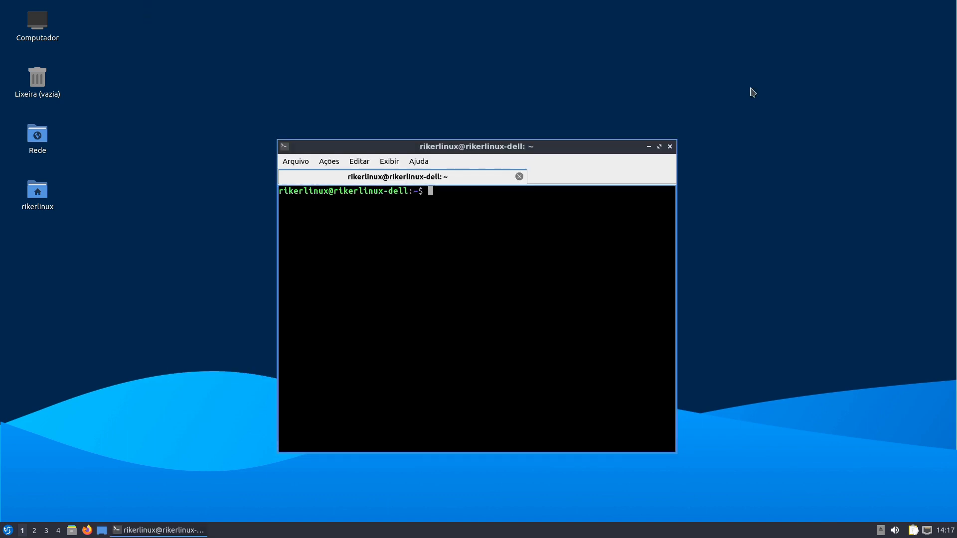
pyautogui.hotkey('ctrl', 'd')
pyautogui.press('F12')
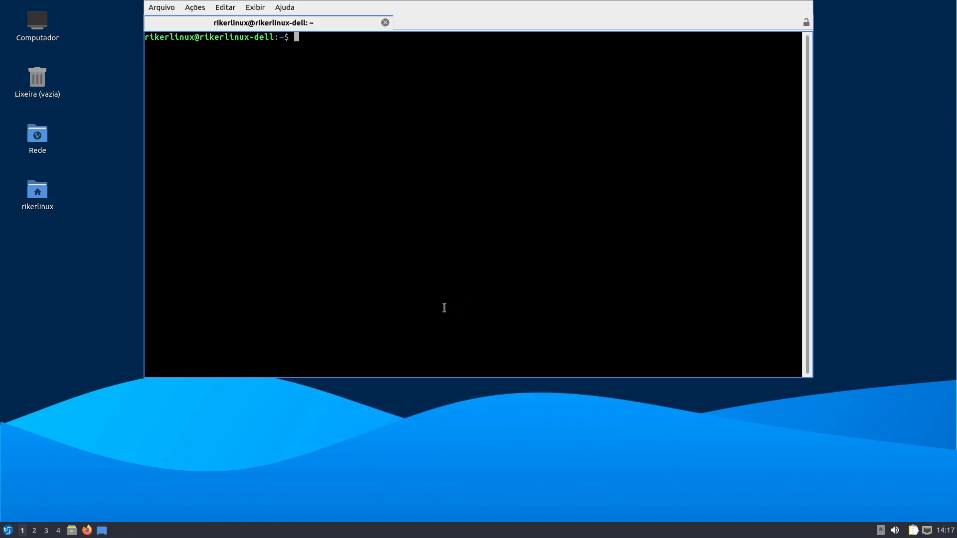
# Run free -h (highlighting 383Mi used) and uname -a in the drop-down terminal
pyautogui.write('free -h')
pyautogui.press('Return')
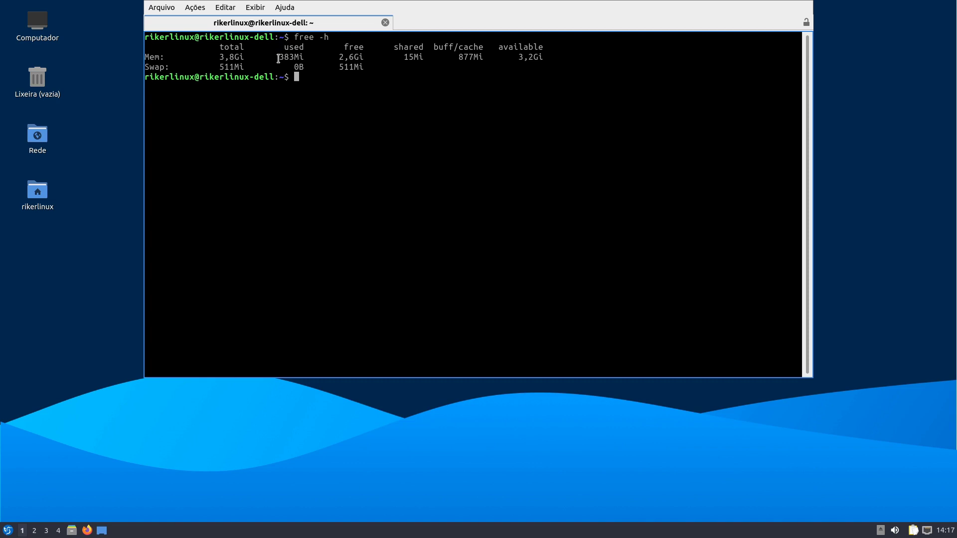
pyautogui.moveTo(278, 59); pyautogui.dragTo(305, 57)
pyautogui.click(275, 59)
pyautogui.write('uname -a')
pyautogui.press('Return')
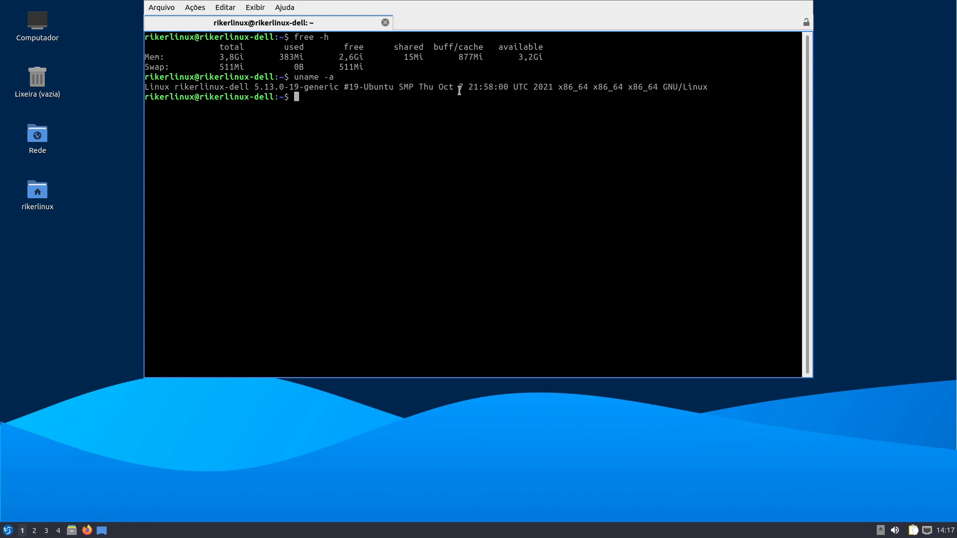
# Apply and confirm 2004-lubuntu-solid-humming.jpeg as the wallpaper, then open and dismiss the menu
pyautogui.moveTo(465, 91); pyautogui.dragTo(453, 88)
pyautogui.click(464, 89)
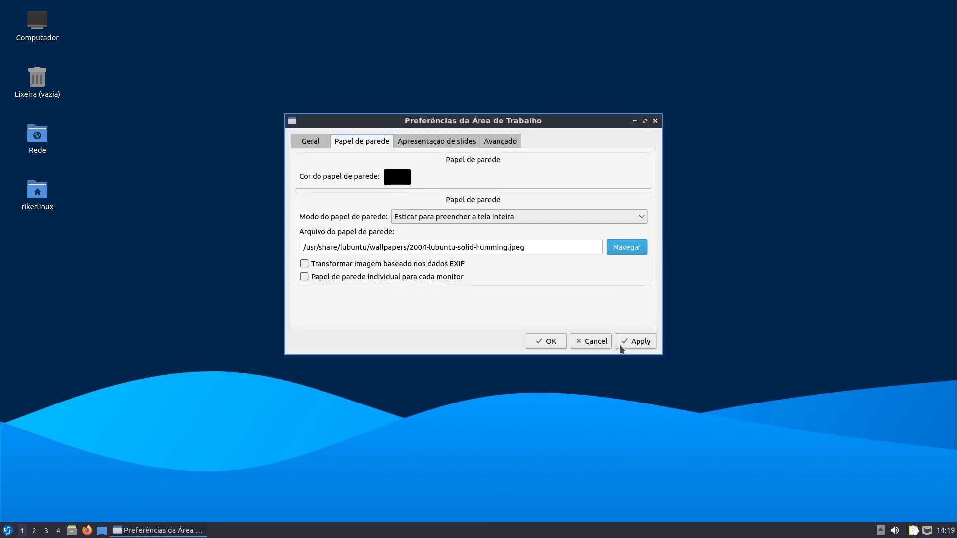
pyautogui.click(620, 346)
pyautogui.click(558, 344)
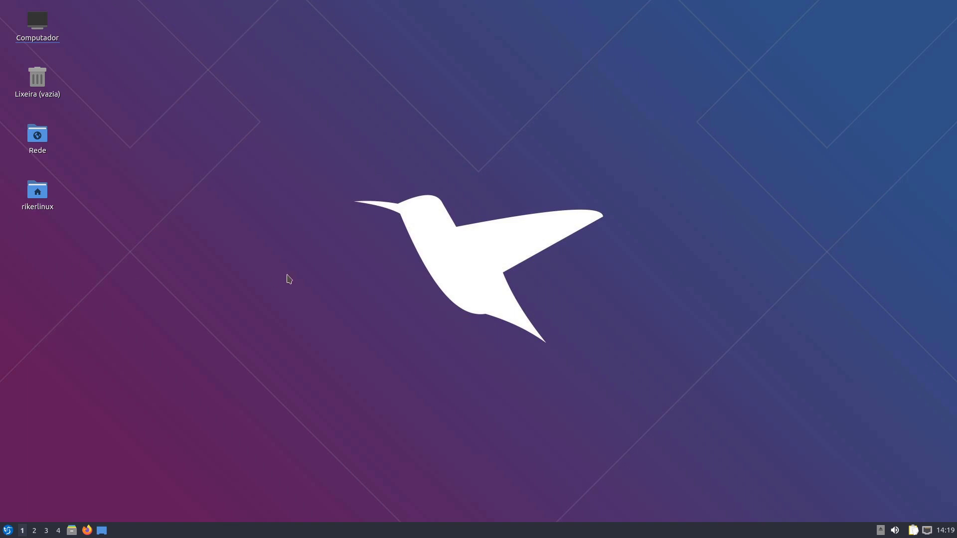
pyautogui.click(14, 533)
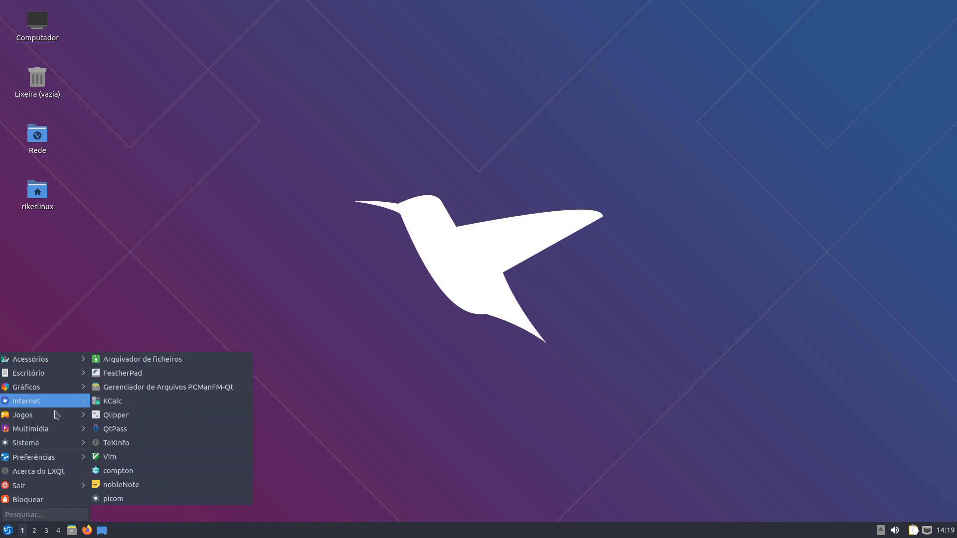
pyautogui.click(524, 376)
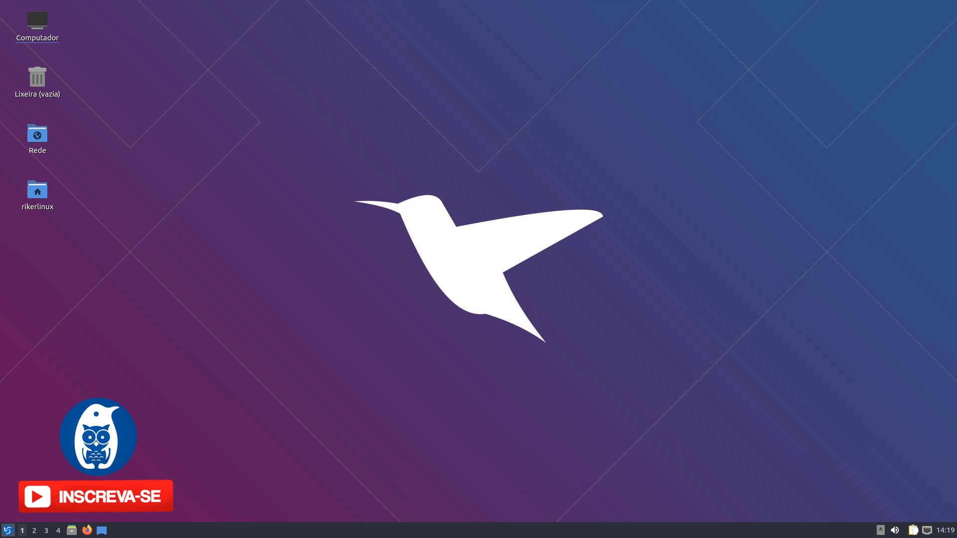
pyautogui.click(7, 530)
pyautogui.click(323, 128)
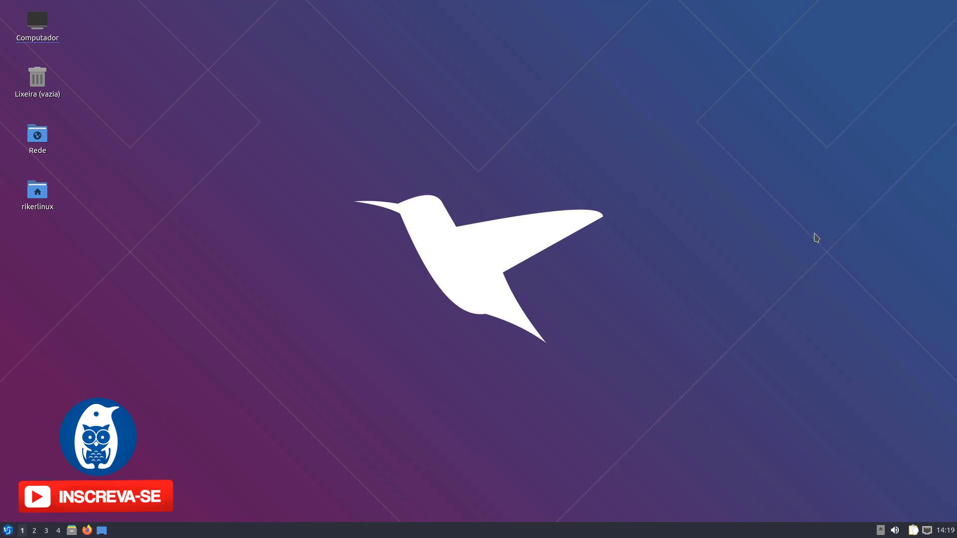